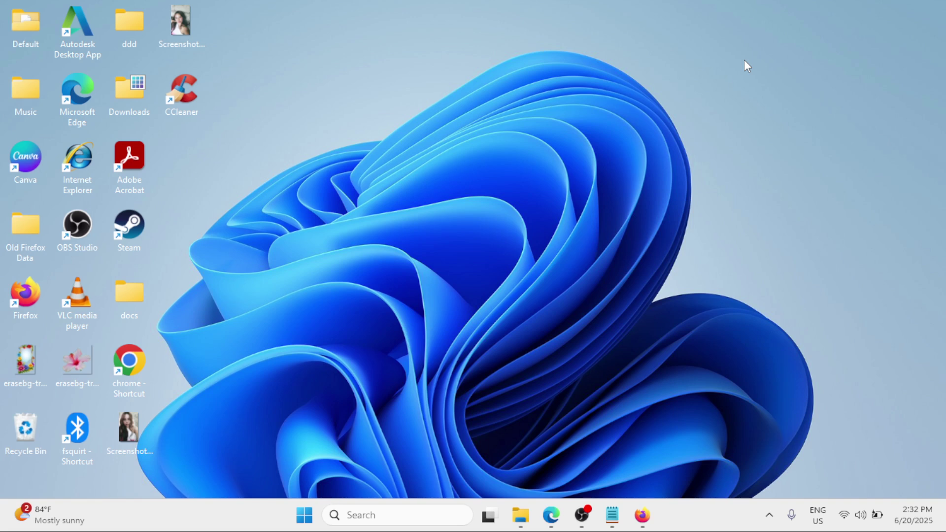
Launch Chrome, reach Settings > System and leave 'Use graphics acceleration when available' switched off.
double_click(134, 362)
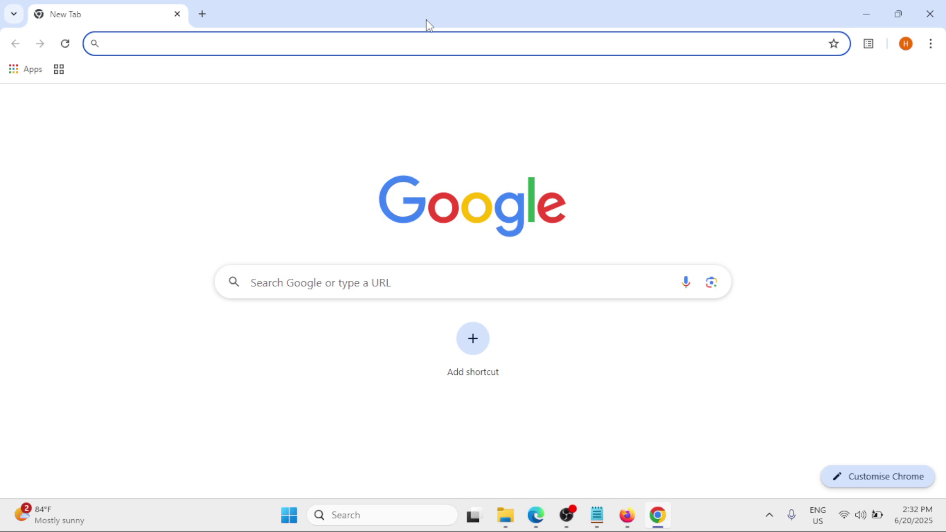
left_click(930, 44)
scroll(782, 362, "down", 2)
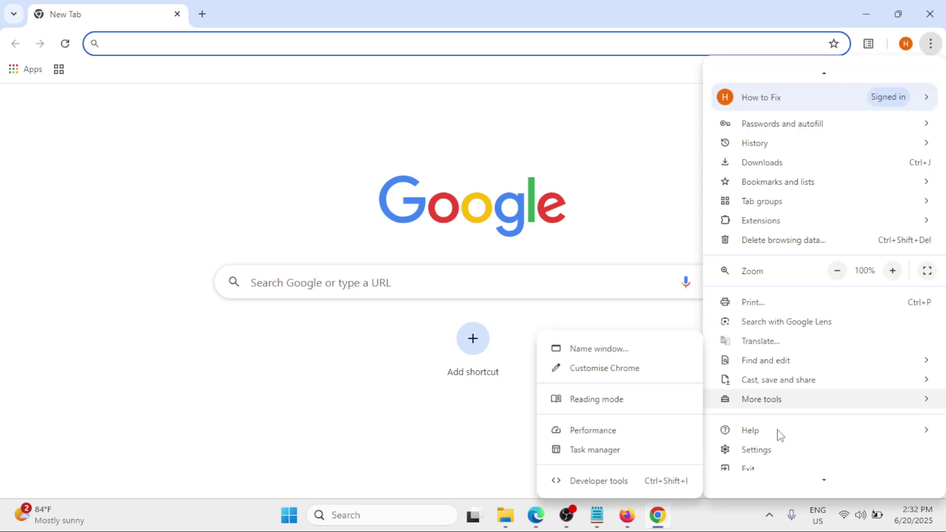
left_click(766, 450)
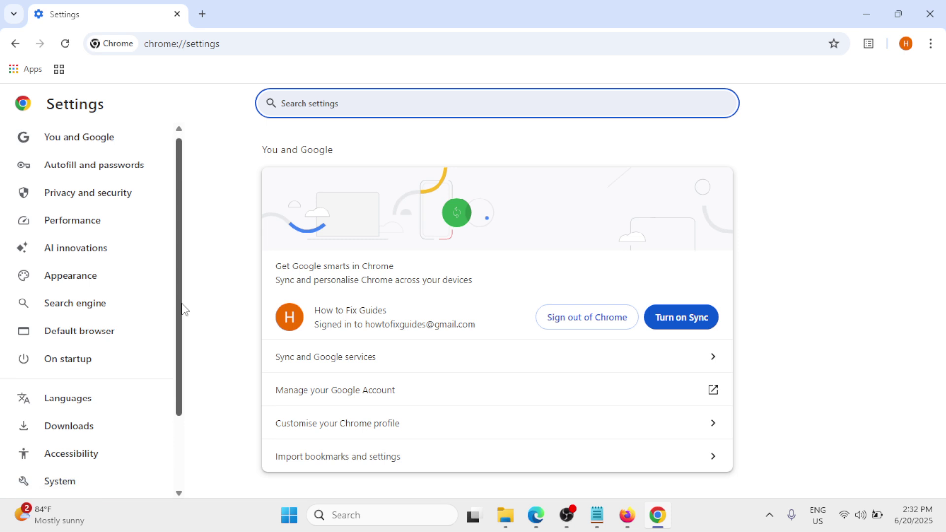
scroll(63, 310, "down", 3)
left_click(89, 386)
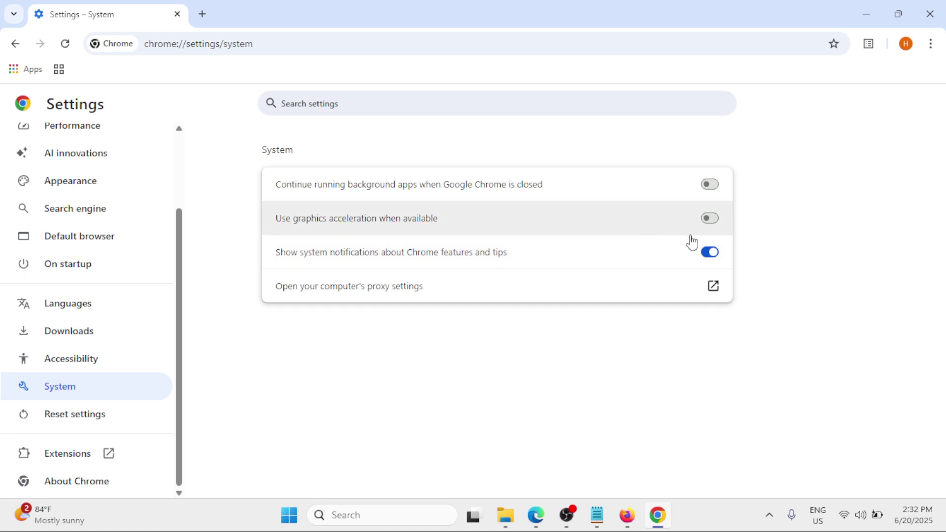
left_click(710, 219)
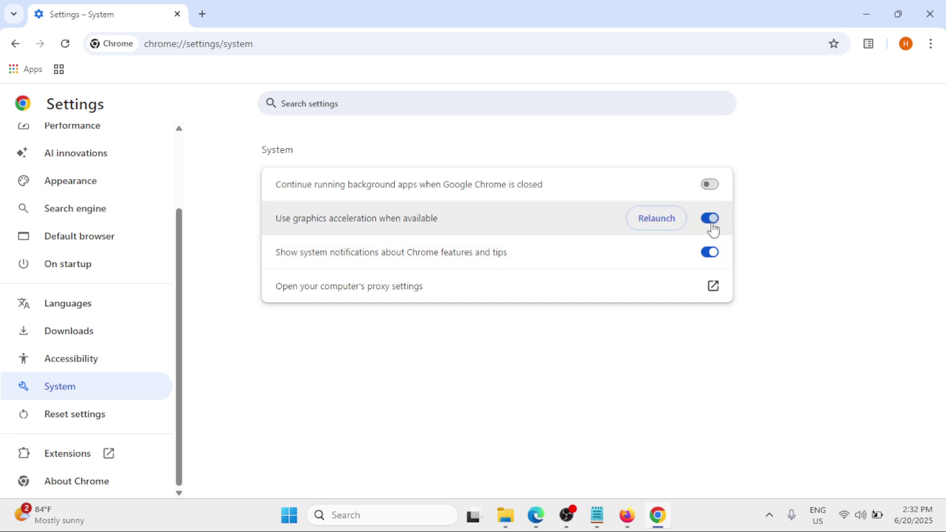
left_click(710, 218)
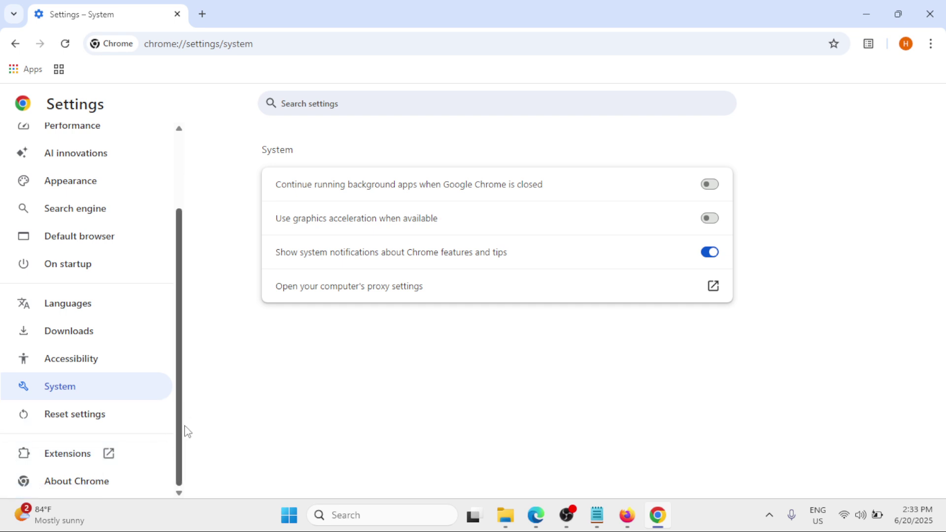
View the Extensions page, return to the System tab and close the Chrome window.
left_click(55, 453)
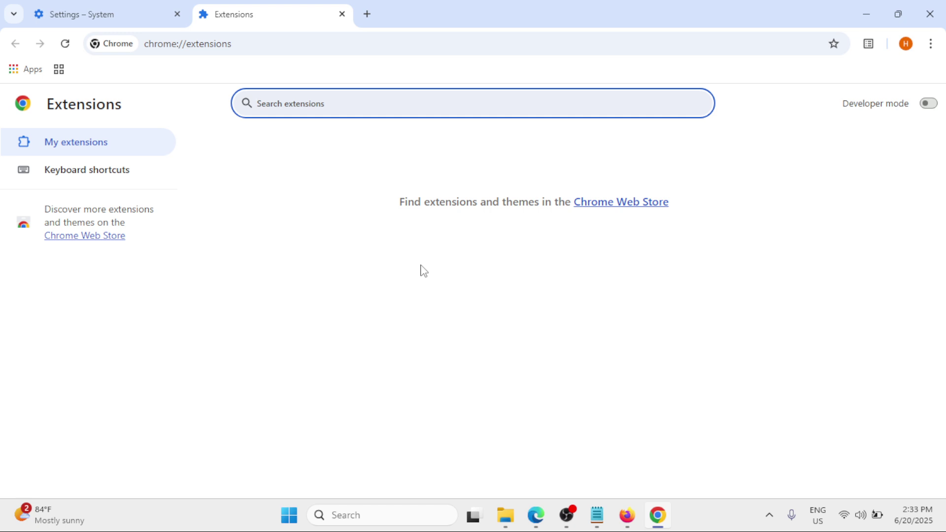
left_click(111, 9)
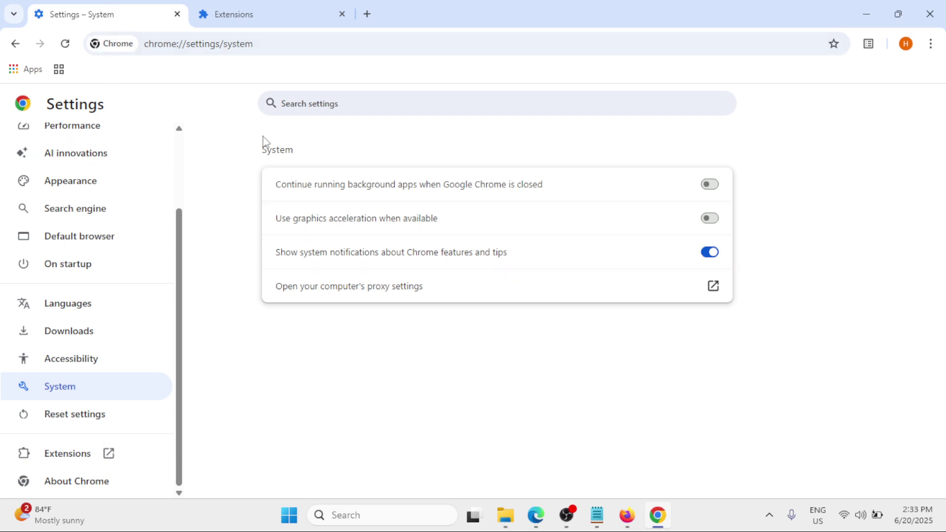
left_click(929, 14)
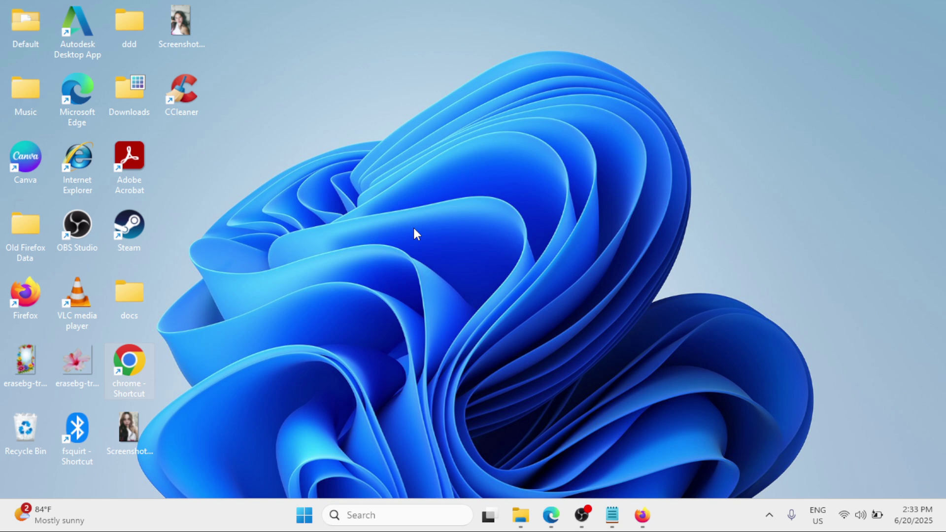
right_click(304, 515)
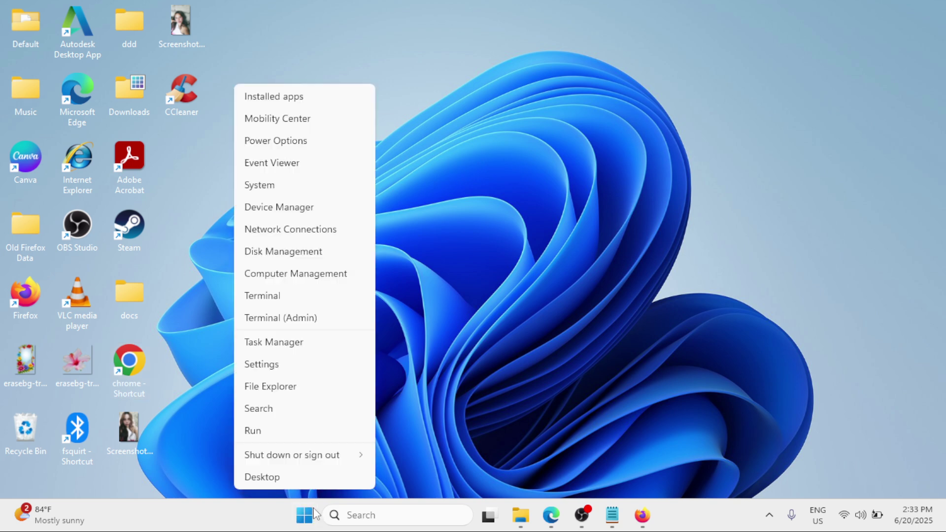
left_click(295, 342)
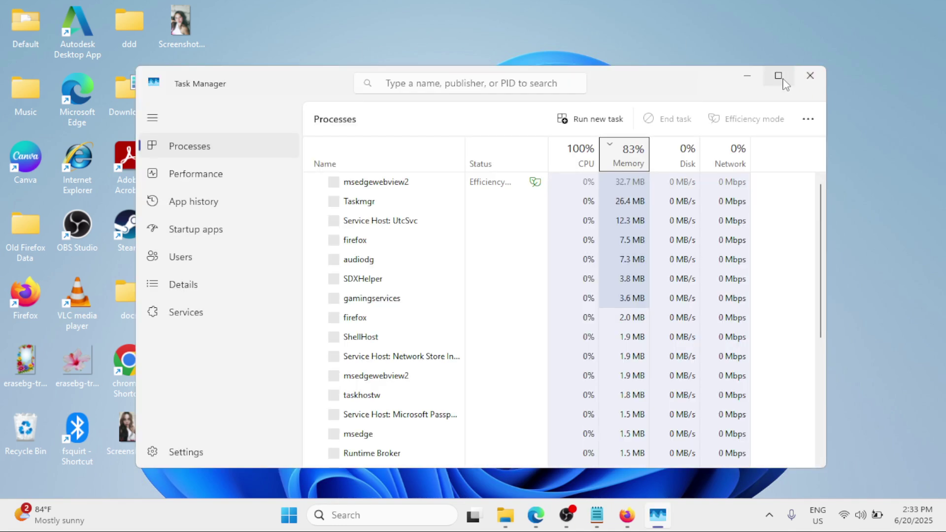
left_click(778, 77)
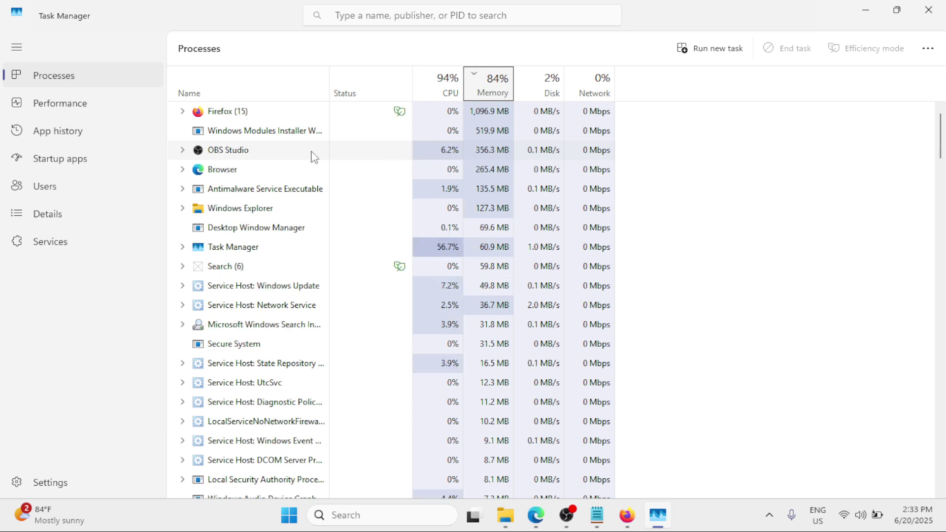
right_click(289, 114)
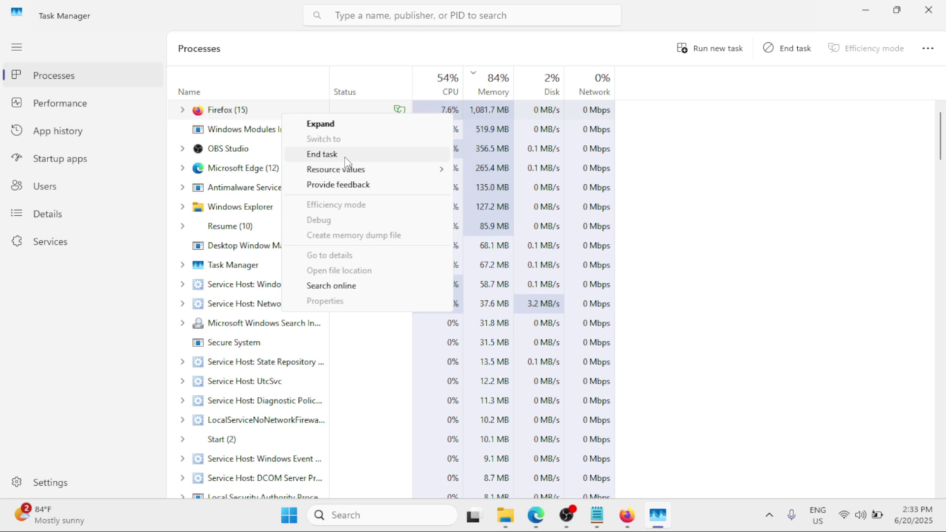
left_click(328, 125)
left_click(928, 9)
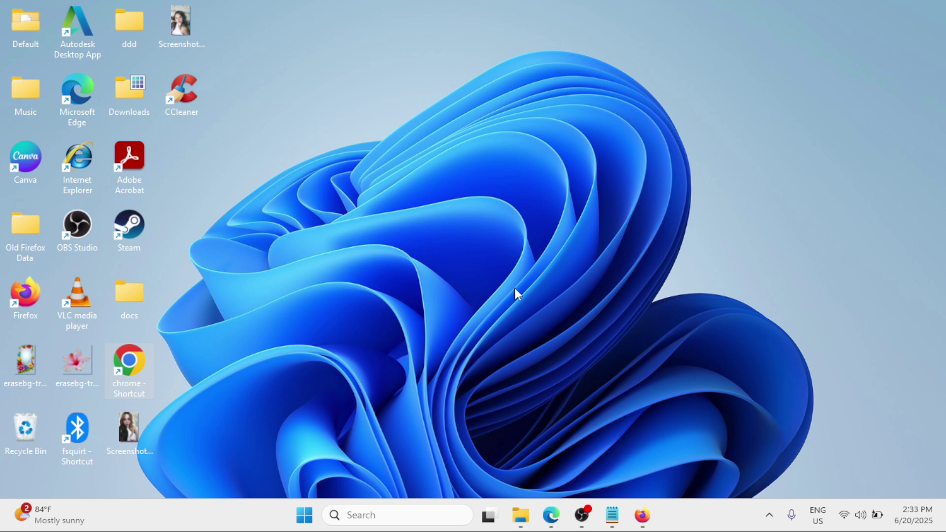
Launch Windows Settings and check Windows Update > Advanced options > Optional updates, finding none available.
left_click(305, 515)
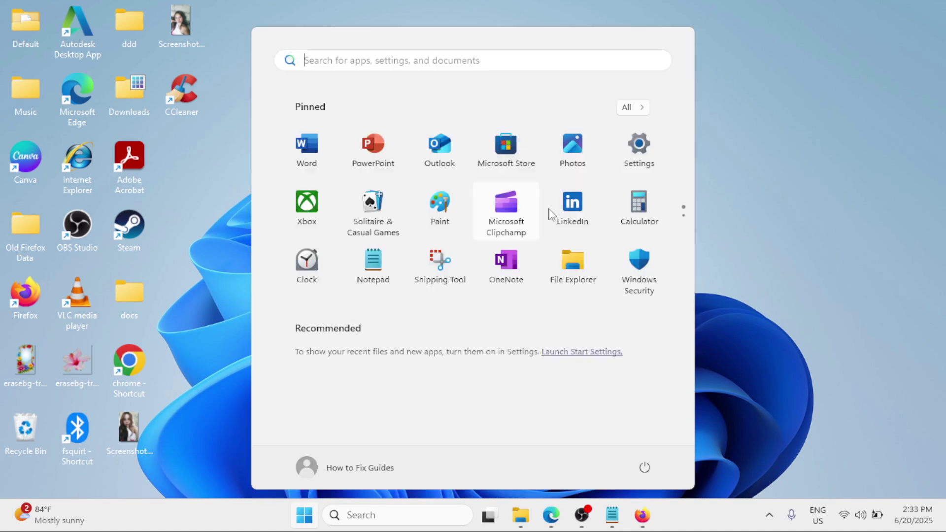
left_click(639, 149)
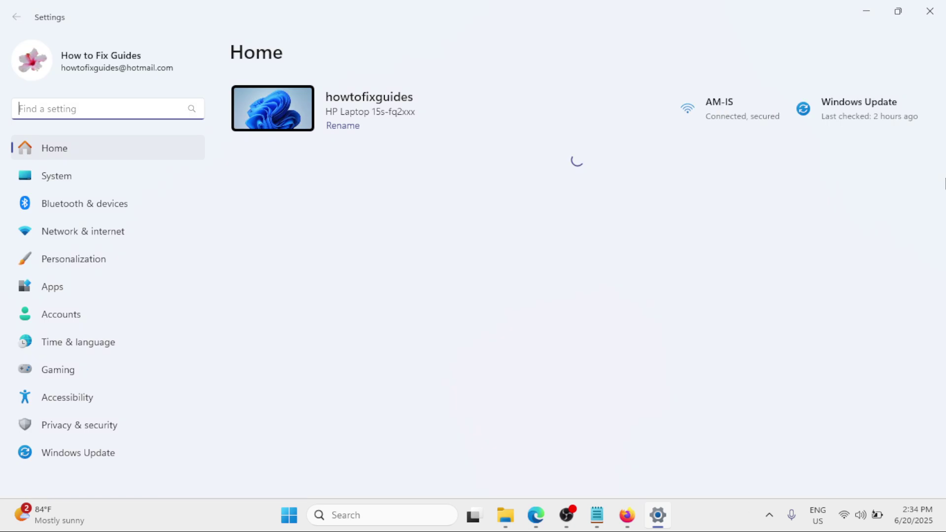
left_click(96, 458)
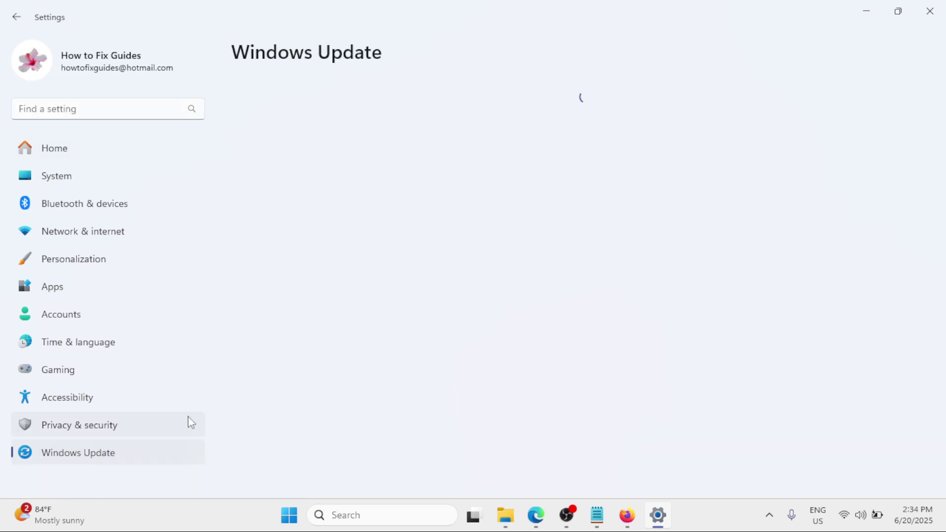
scroll(465, 332, "down", 2)
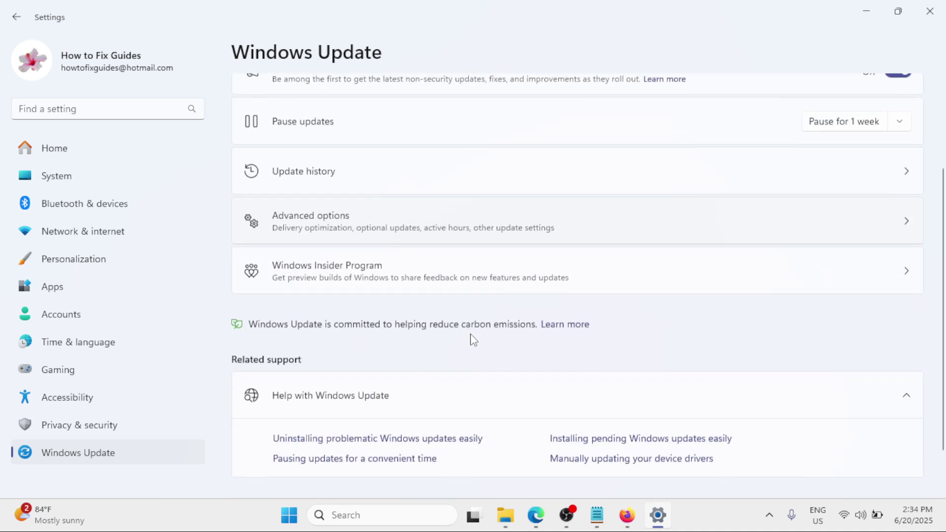
left_click(434, 231)
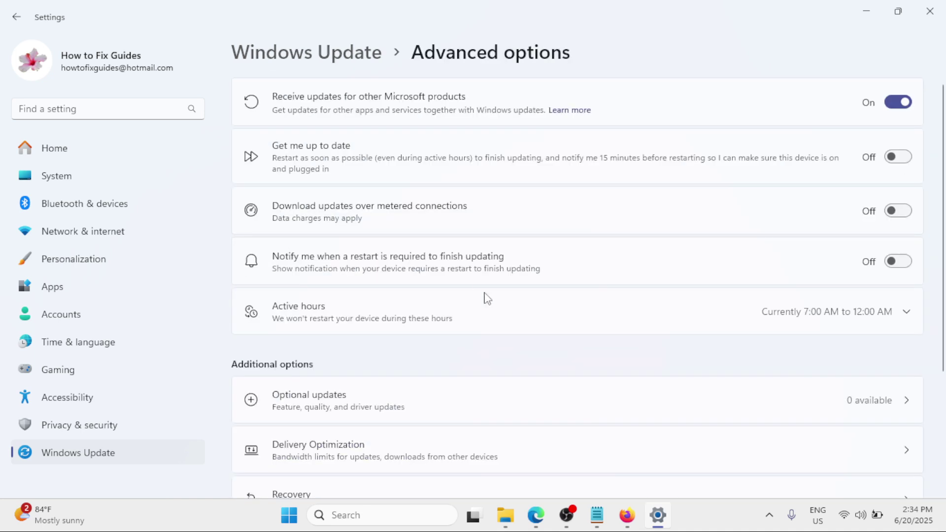
scroll(486, 300, "down", 2)
left_click(466, 287)
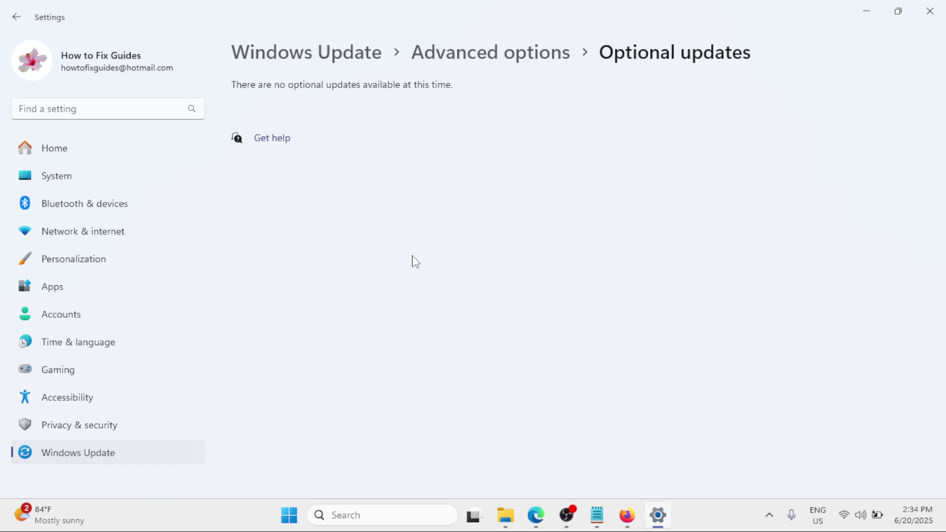
Reopen Windows Settings from Start and reach Apps > Installed apps.
left_click(929, 10)
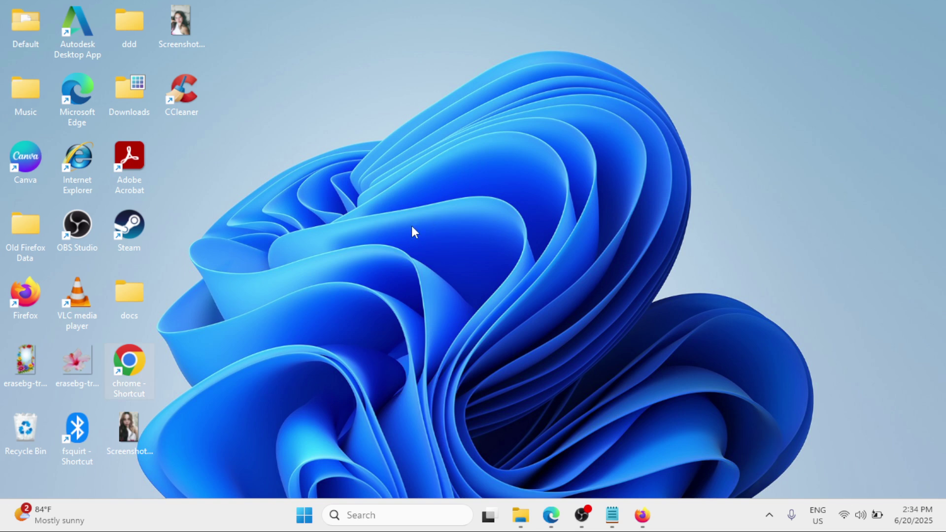
left_click(304, 514)
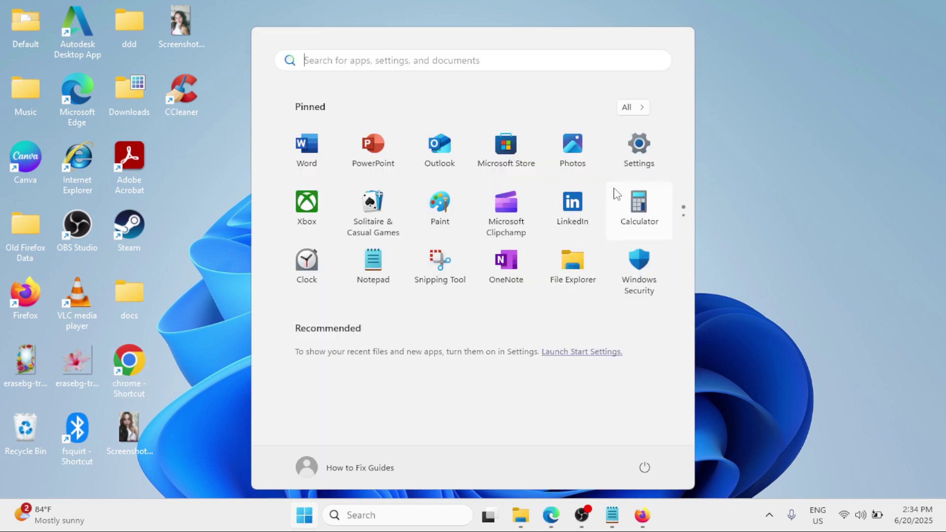
left_click(634, 167)
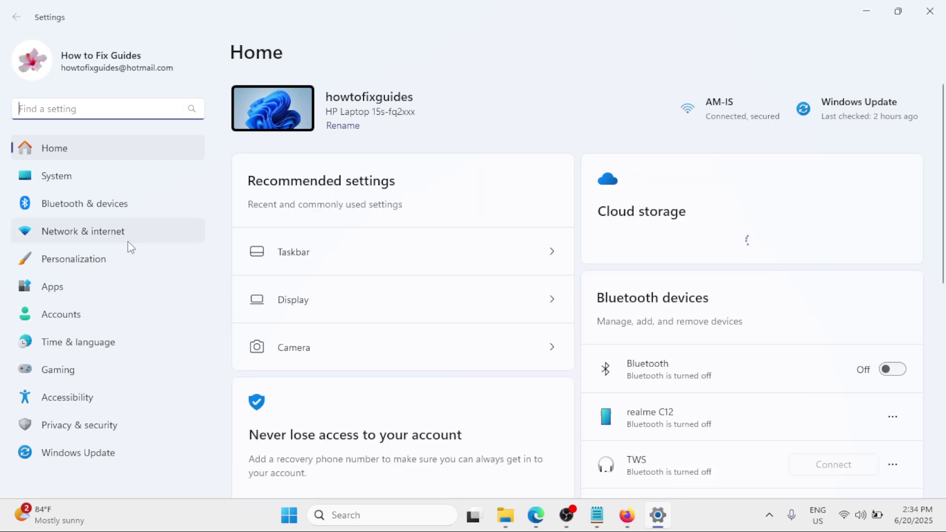
left_click(73, 287)
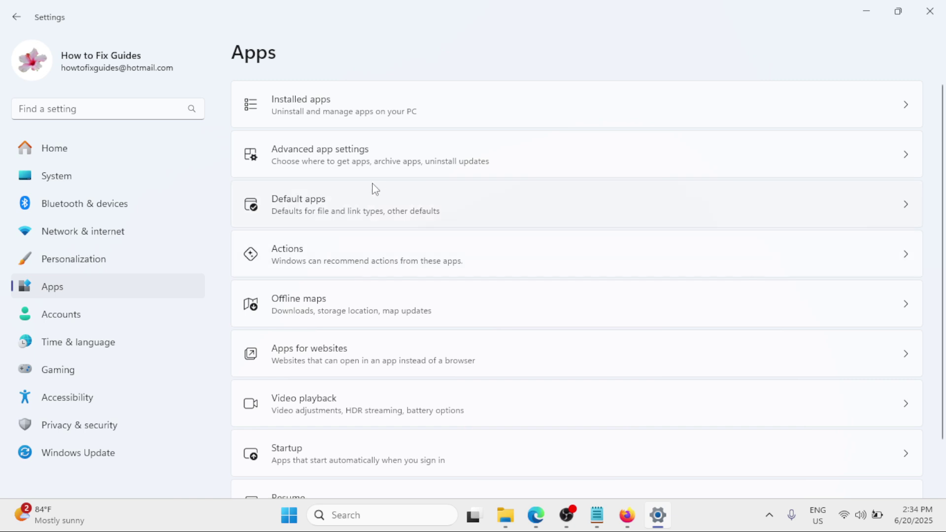
left_click(384, 108)
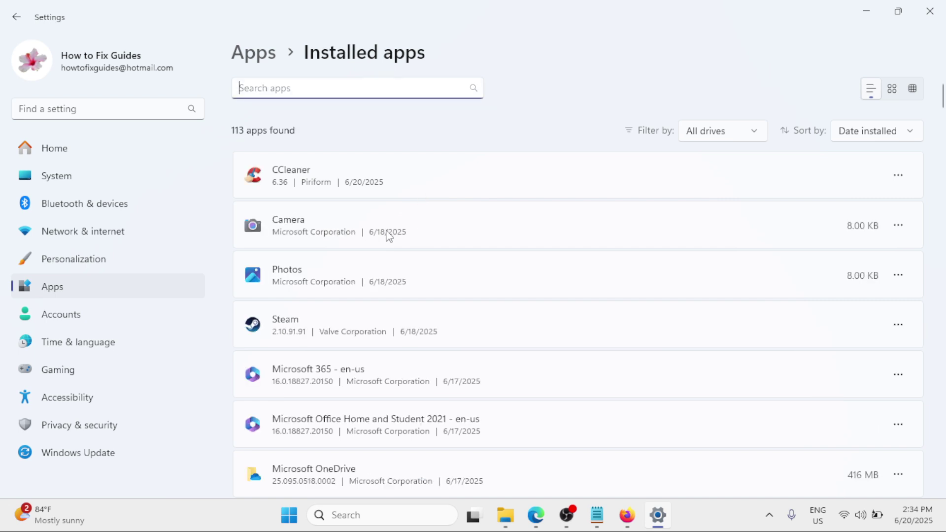
scroll(393, 237, "down", 5)
scroll(393, 257, "down", 2)
scroll(392, 257, "down", 1)
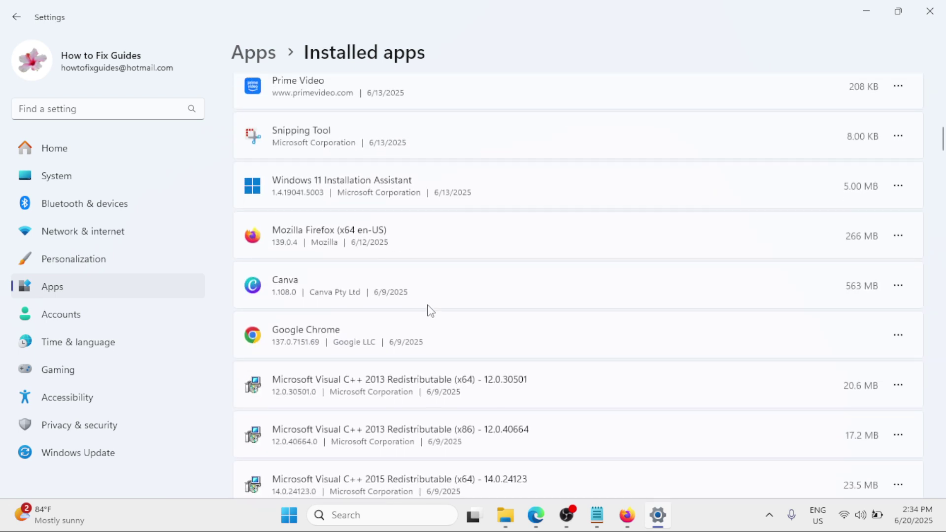
Uninstall Google Chrome from the installed apps list and confirm its removal.
left_click(898, 336)
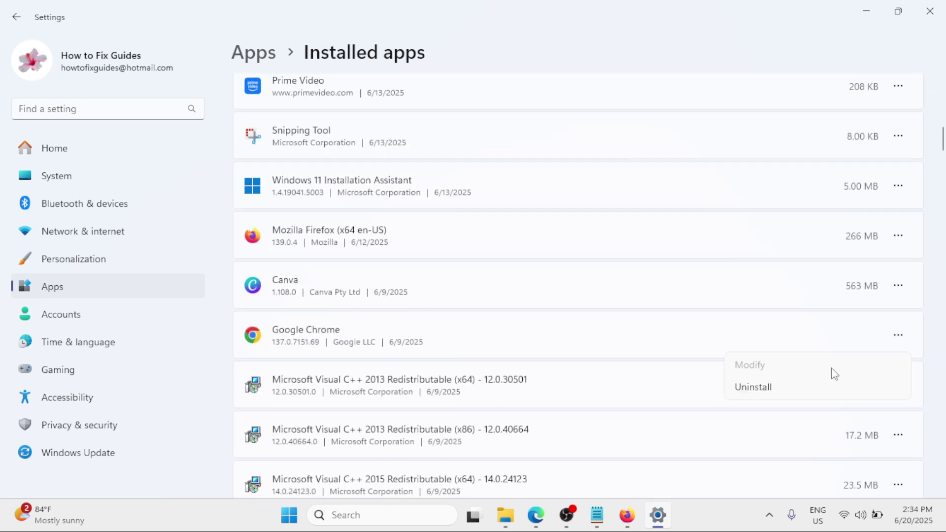
left_click(791, 386)
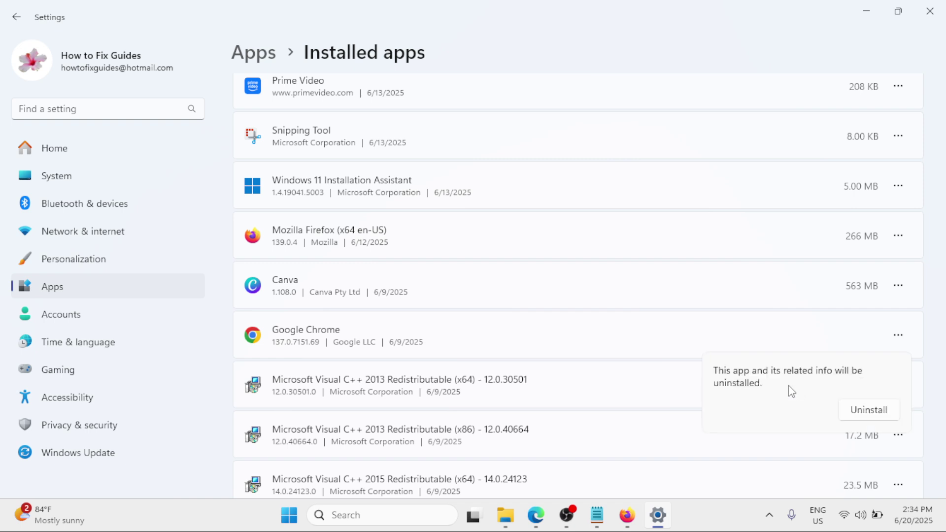
left_click(715, 7)
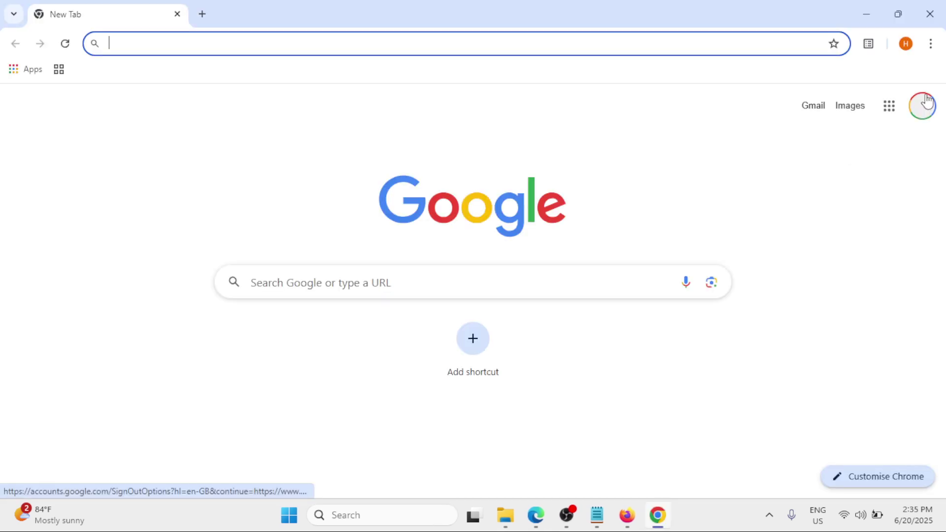
View and close the empty Grouped history panel, then reopen the Chrome menu for Settings.
left_click(930, 43)
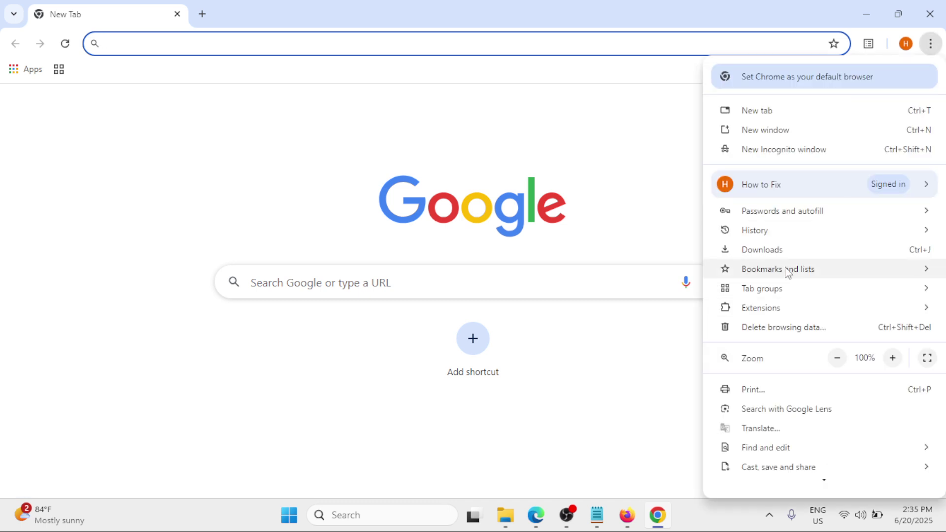
mouse_move(755, 230)
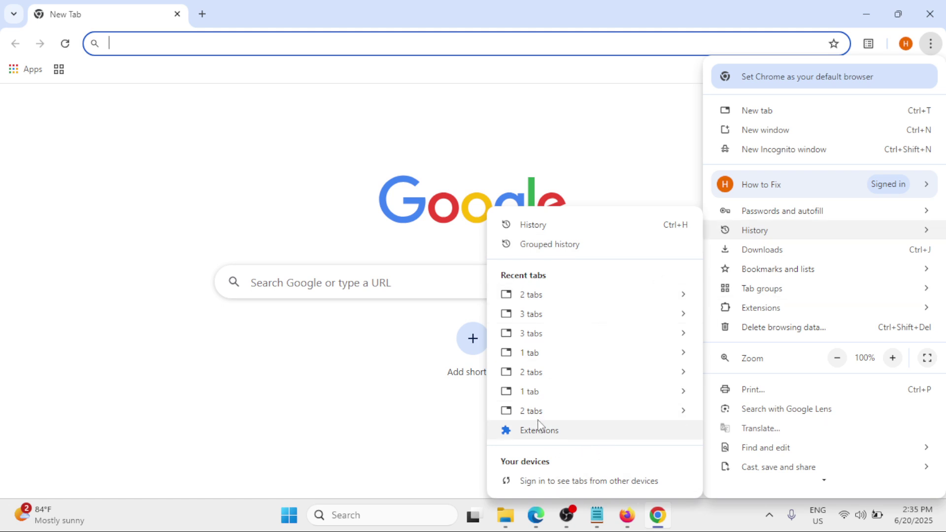
left_click(570, 249)
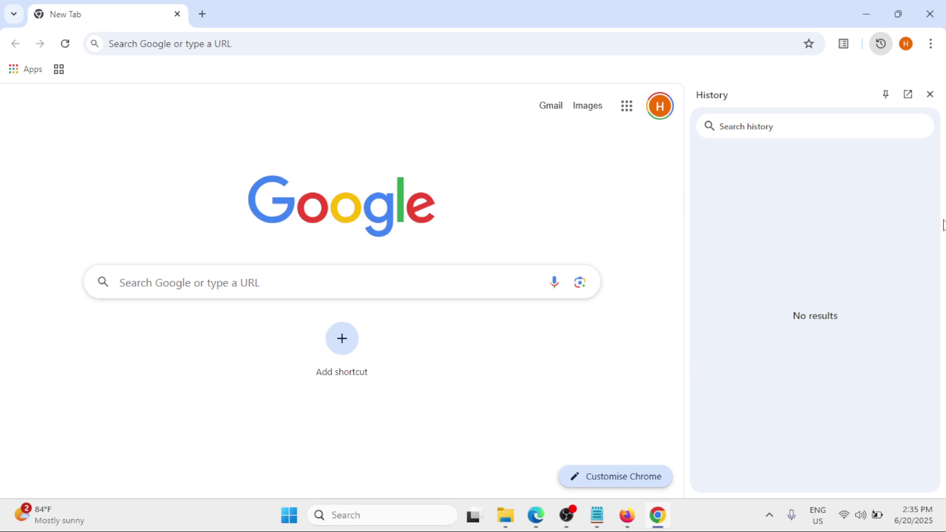
left_click(930, 94)
left_click(931, 43)
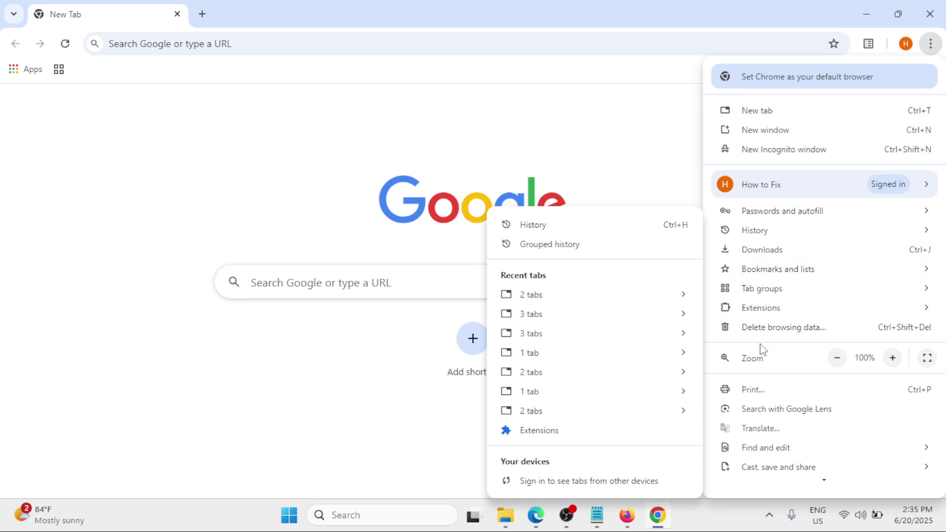
scroll(790, 385, "down", 3)
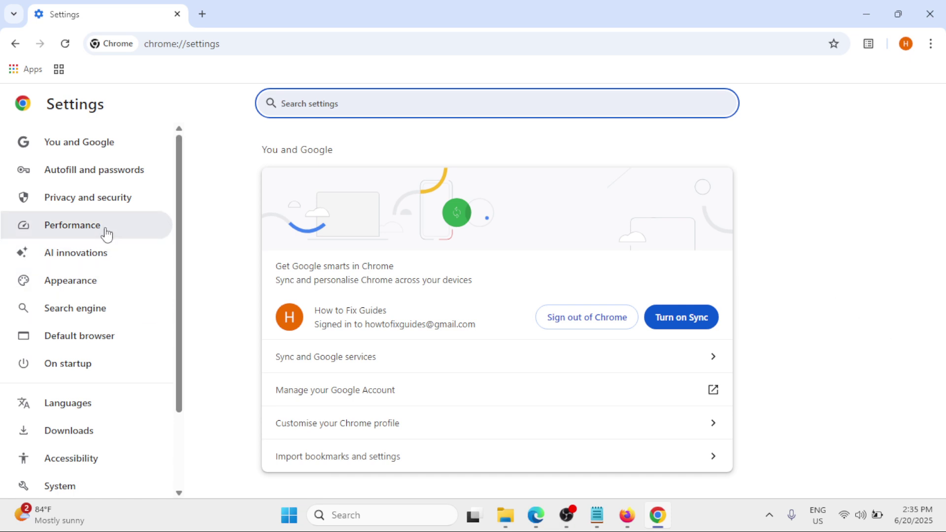
Delete all-time browsing history, cookies and cached files via Privacy and security, then close Chrome.
left_click(103, 198)
scroll(392, 306, "down", 3)
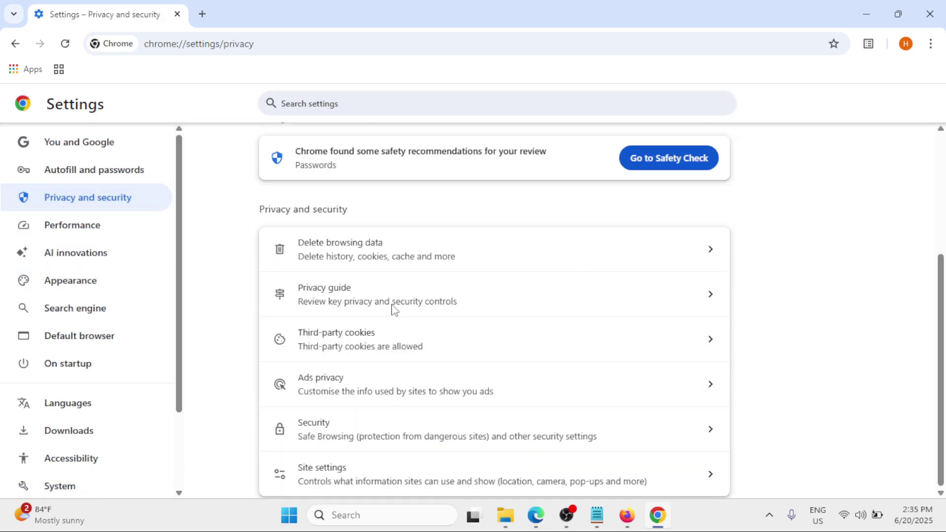
left_click(405, 251)
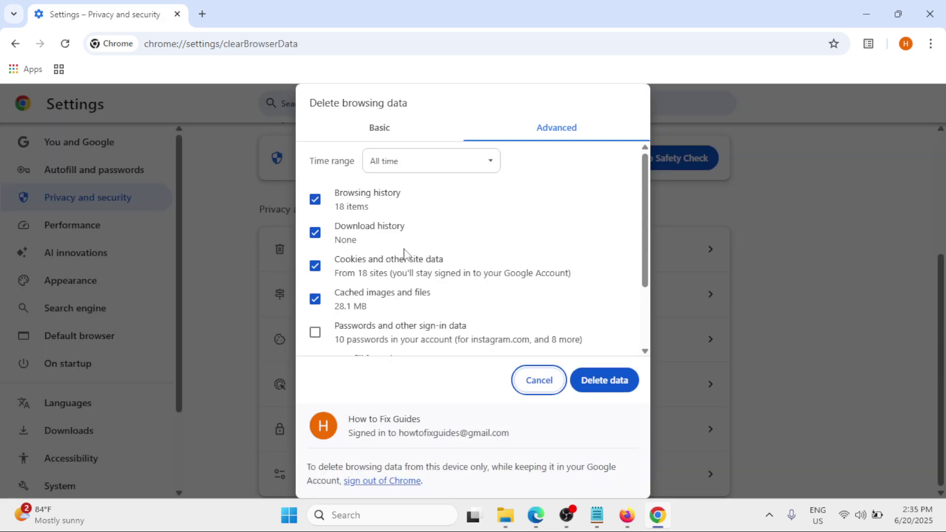
left_click(468, 161)
left_click(450, 247)
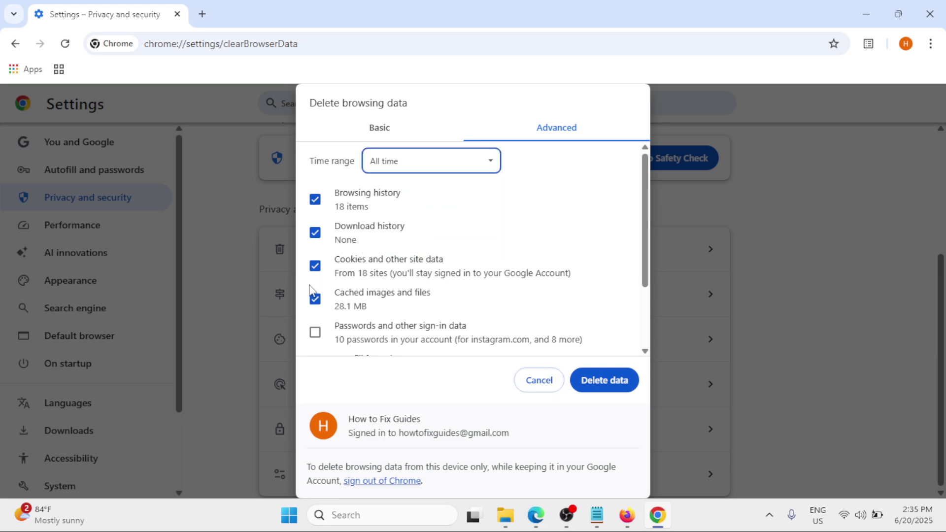
mouse_move(645, 218)
left_mouse_down()
mouse_move(646, 283)
mouse_move(644, 207)
left_mouse_up()
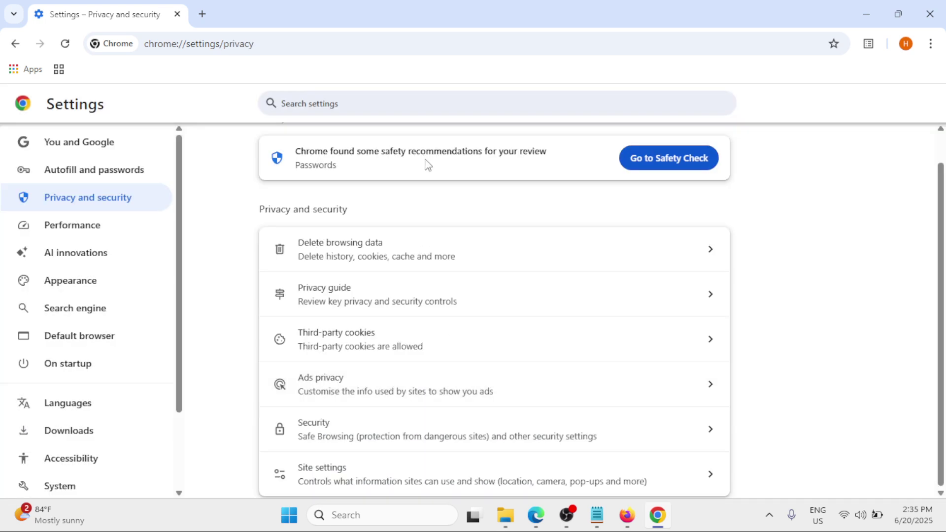
left_click(929, 14)
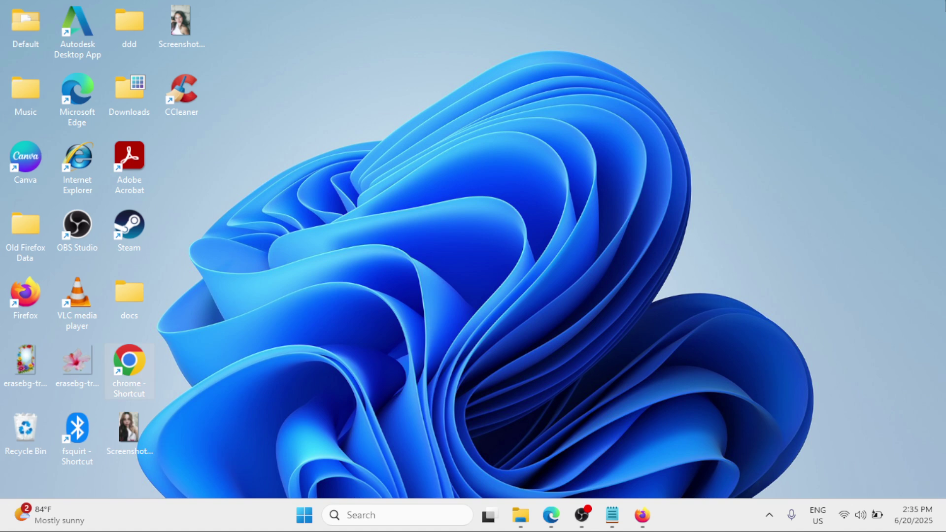